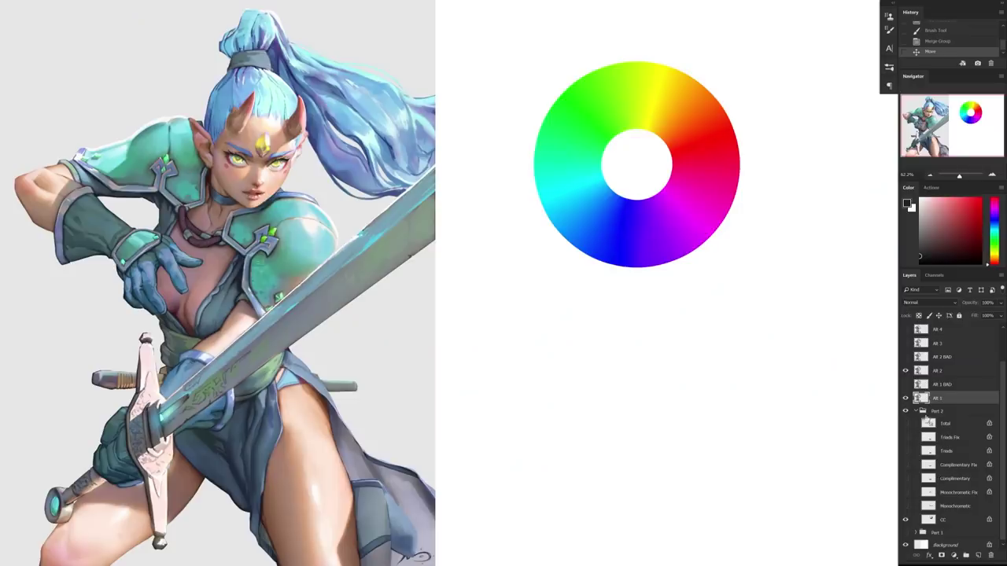
- Show the Alt 2 colour variant of the character, briefly trying Alt 1 BAD and hiding it again
{"action": "left_click", "coordinate": [906, 372]}
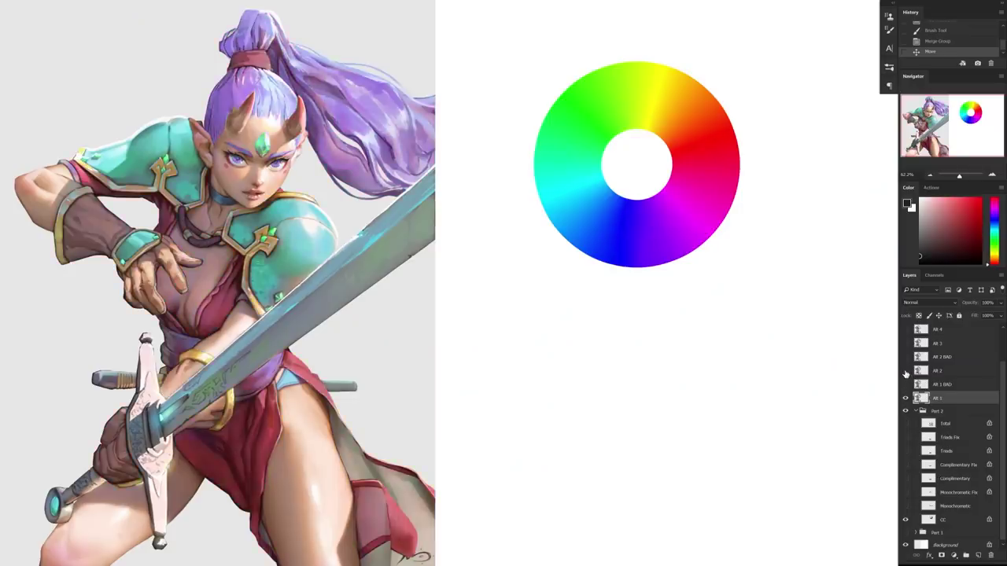
{"action": "left_click", "coordinate": [904, 385]}
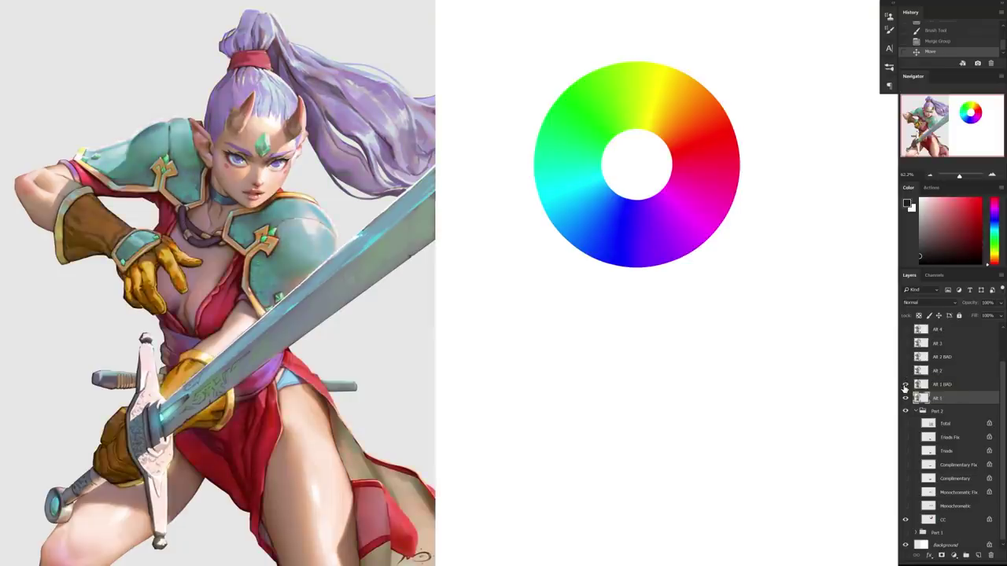
{"action": "left_click", "coordinate": [905, 385]}
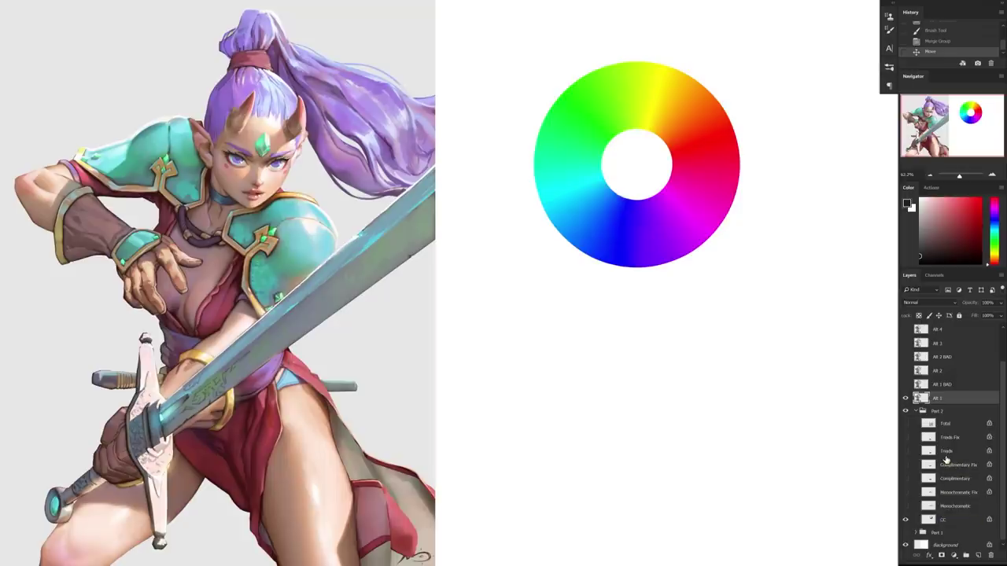
- Make the Monochromatic, Complimentary and Triads palette layers visible below the colour wheel
{"action": "left_click", "coordinate": [907, 508]}
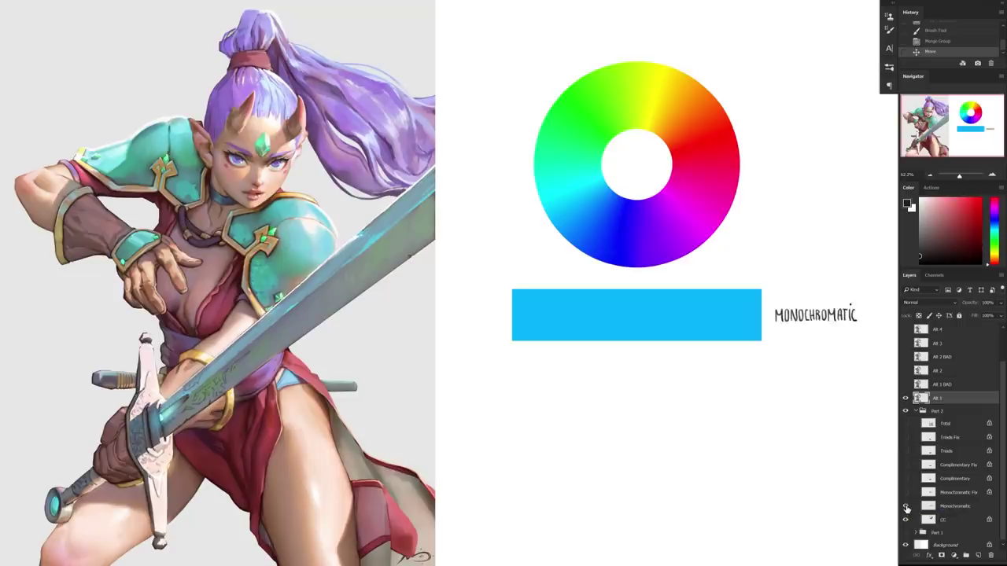
{"action": "left_click", "coordinate": [905, 479]}
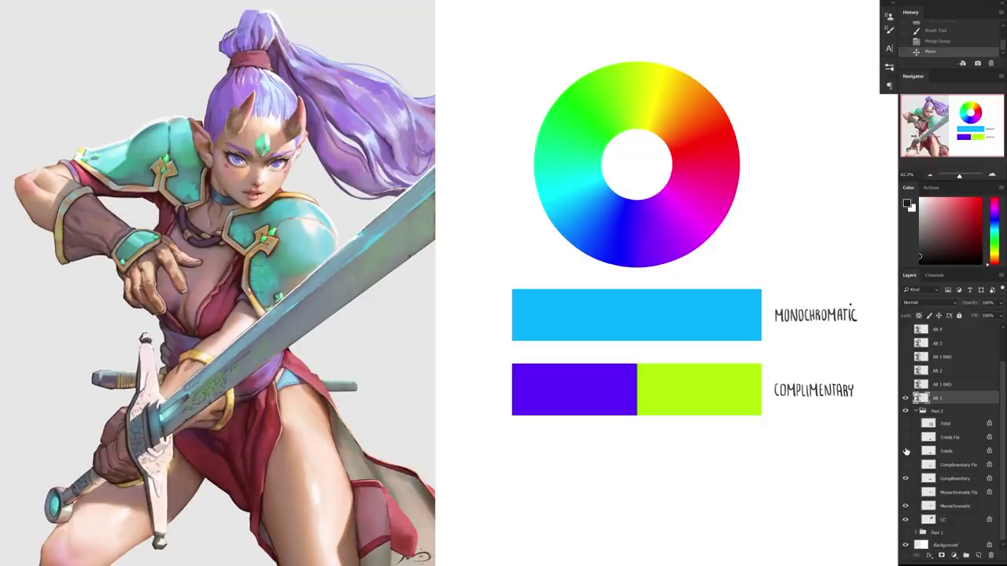
{"action": "left_click", "coordinate": [907, 451]}
{"action": "left_click", "coordinate": [907, 452]}
{"action": "left_click", "coordinate": [905, 479]}
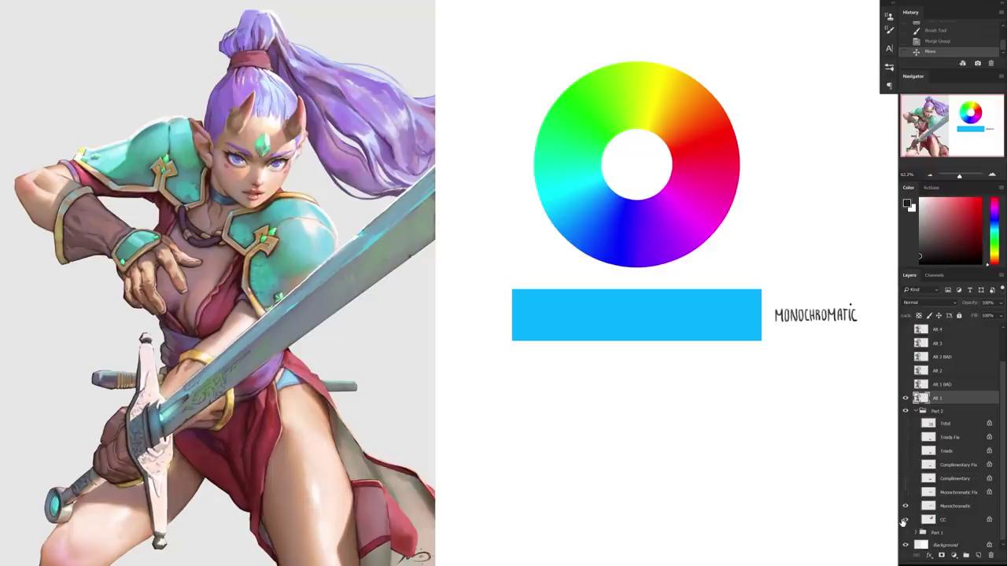
{"action": "left_click", "coordinate": [905, 479]}
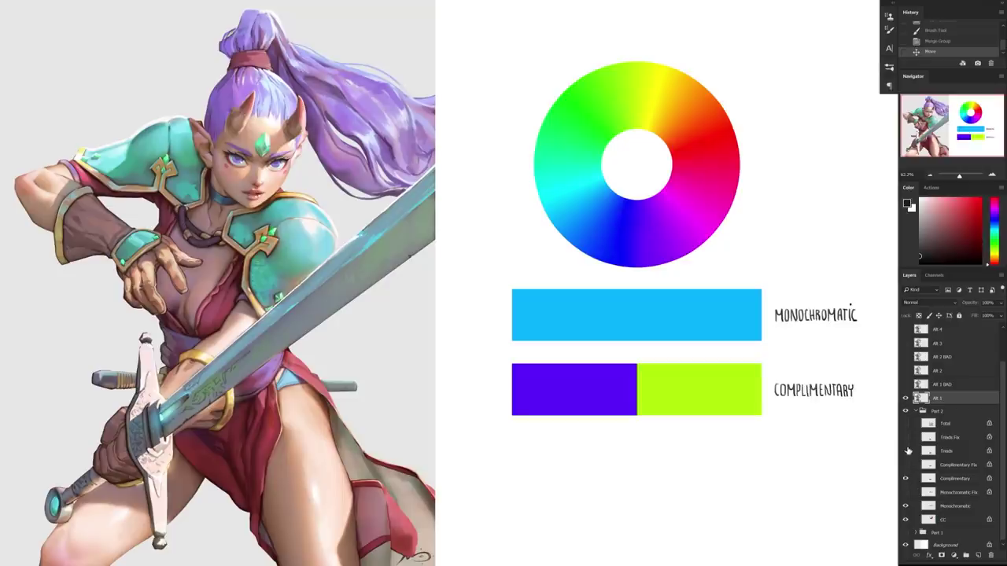
{"action": "left_click", "coordinate": [906, 451]}
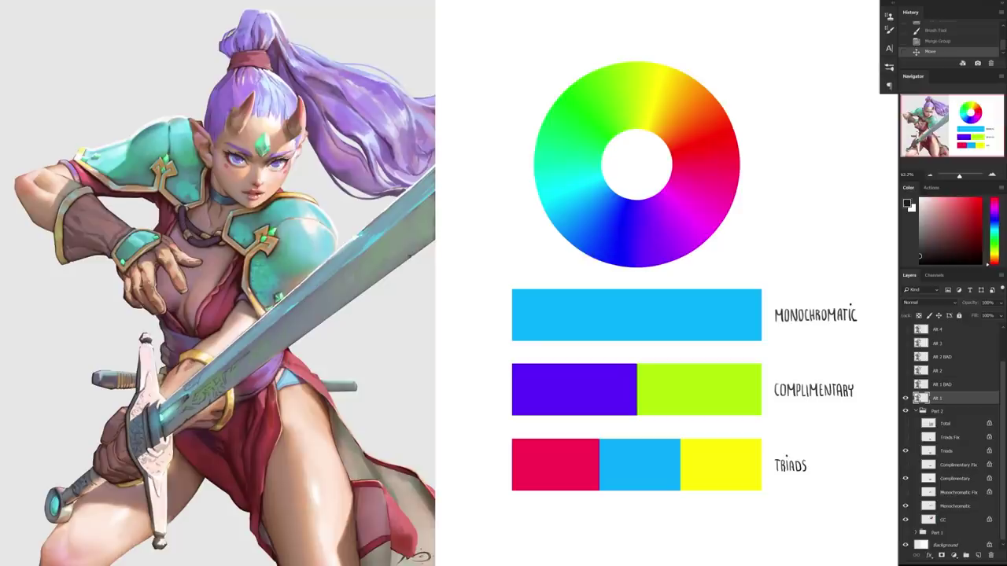
{"action": "key", "text": "Tab"}
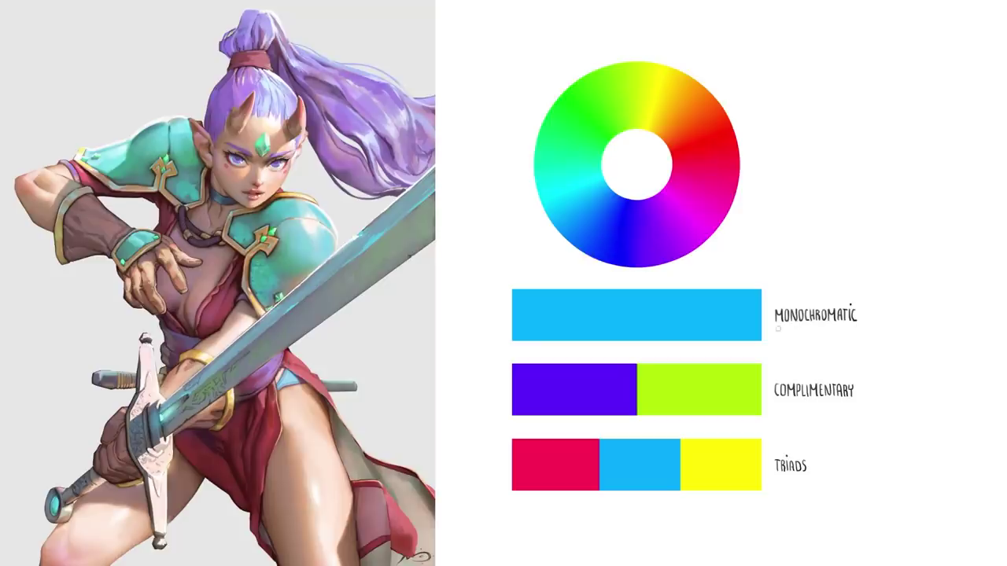
{"action": "left_click_drag", "start_coordinate": [778, 329], "coordinate": [880, 338]}
{"action": "key", "text": "ctrl+z"}
{"action": "mouse_move", "coordinate": [1004, 407]}
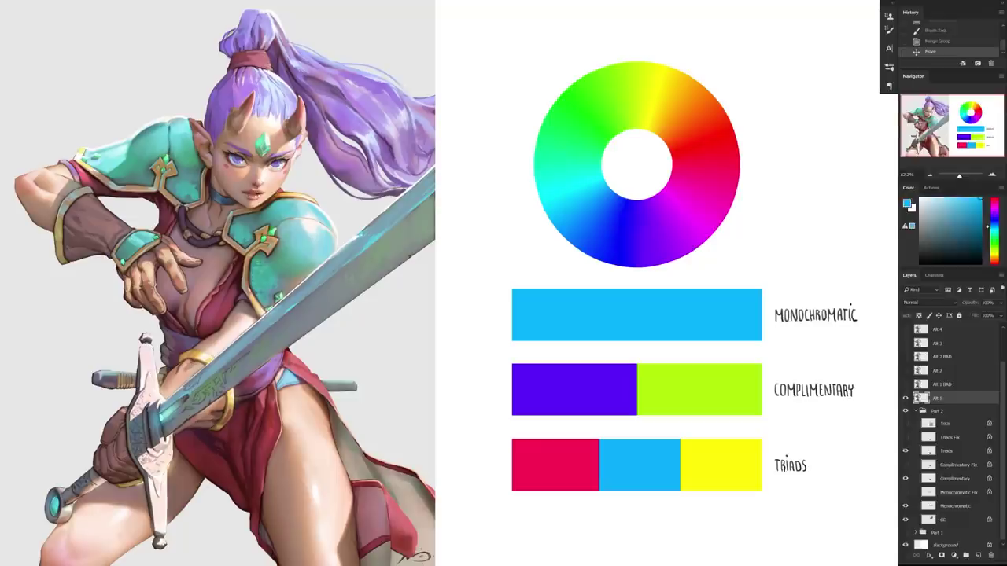
- Show the Monochromatic Fix layer and sample a colour from its swatches with the Eyedropper
{"action": "left_click", "coordinate": [905, 494]}
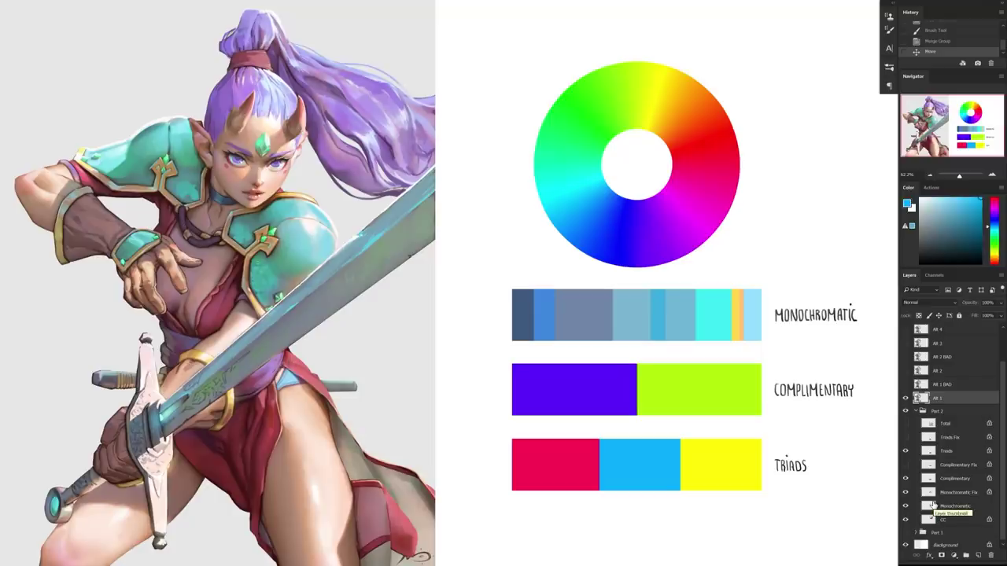
{"action": "mouse_move", "coordinate": [727, 310]}
{"action": "left_mouse_down"}
{"action": "mouse_move", "coordinate": [738, 309]}
{"action": "mouse_move", "coordinate": [521, 306]}
{"action": "mouse_move", "coordinate": [740, 312]}
{"action": "left_mouse_up"}
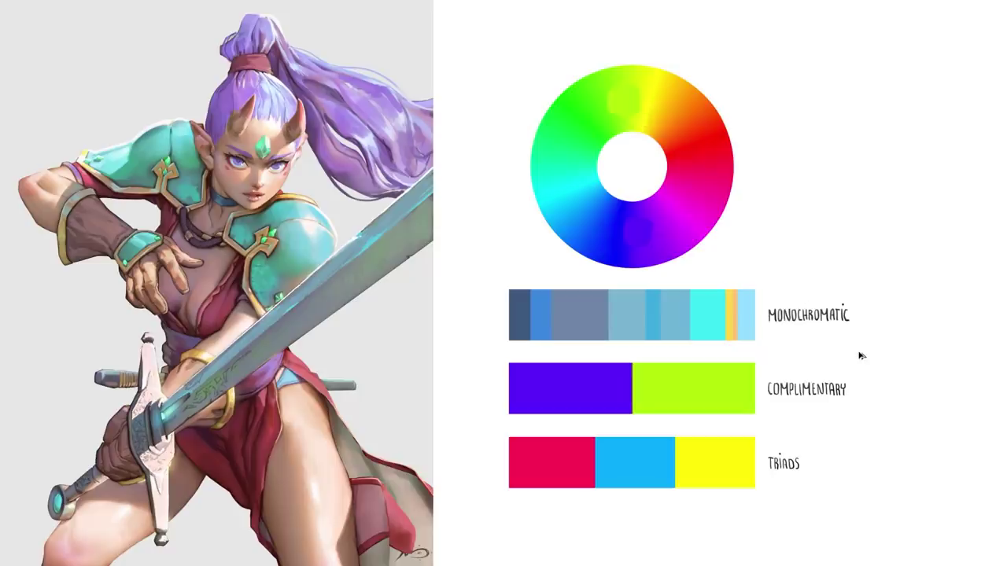
{"action": "mouse_move", "coordinate": [1005, 441]}
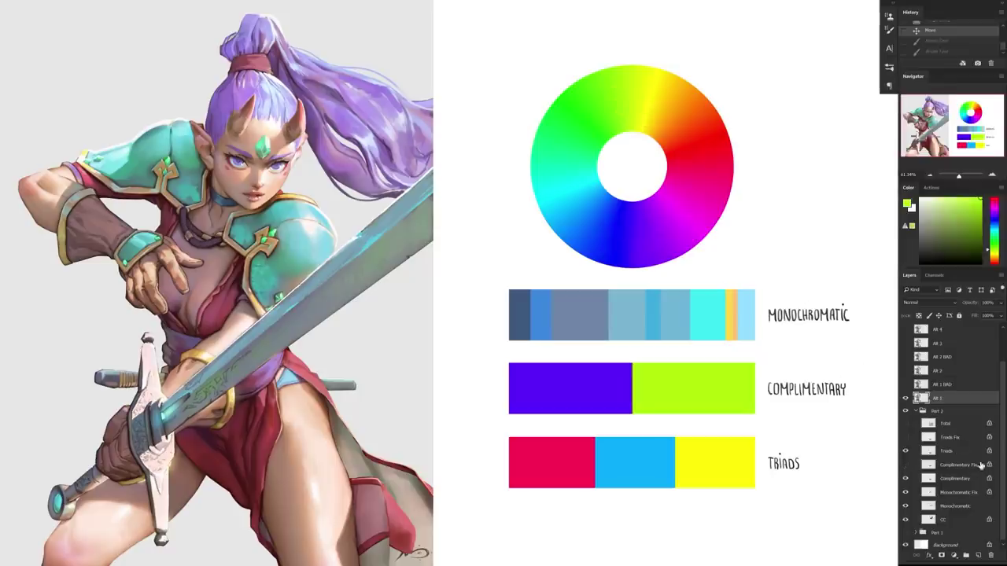
- Show the Complimentary Fix swatches, sample across them with the Eyedropper, and widen the panel dock
{"action": "left_click", "coordinate": [905, 465]}
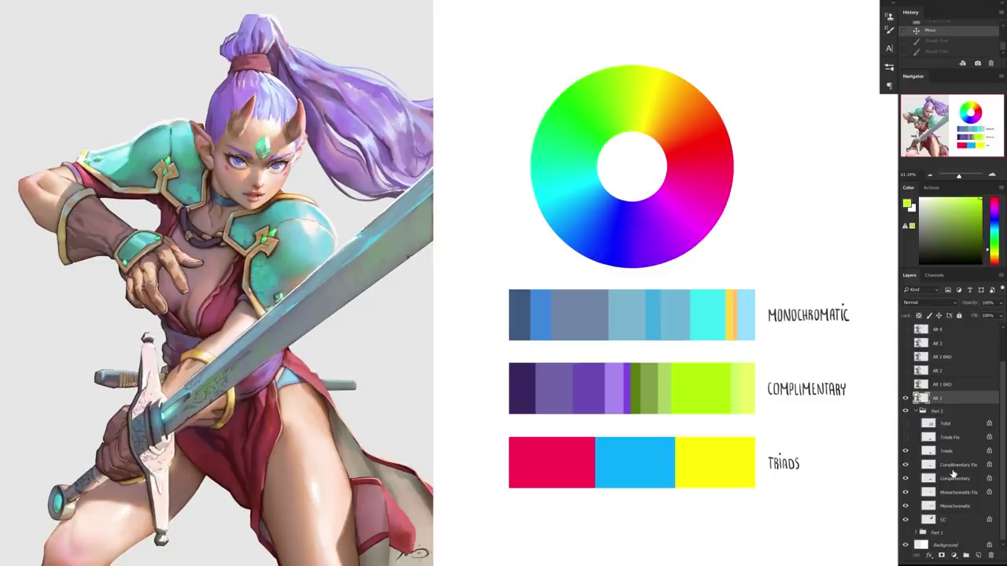
{"action": "left_click_drag", "start_coordinate": [767, 384], "coordinate": [704, 384]}
{"action": "key", "text": "Tab"}
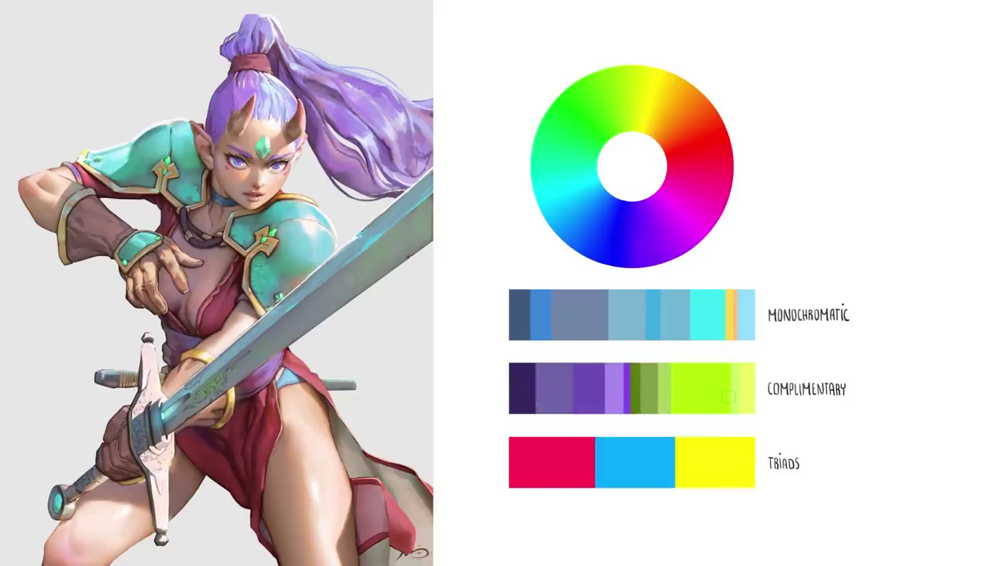
{"action": "mouse_move", "coordinate": [1000, 411]}
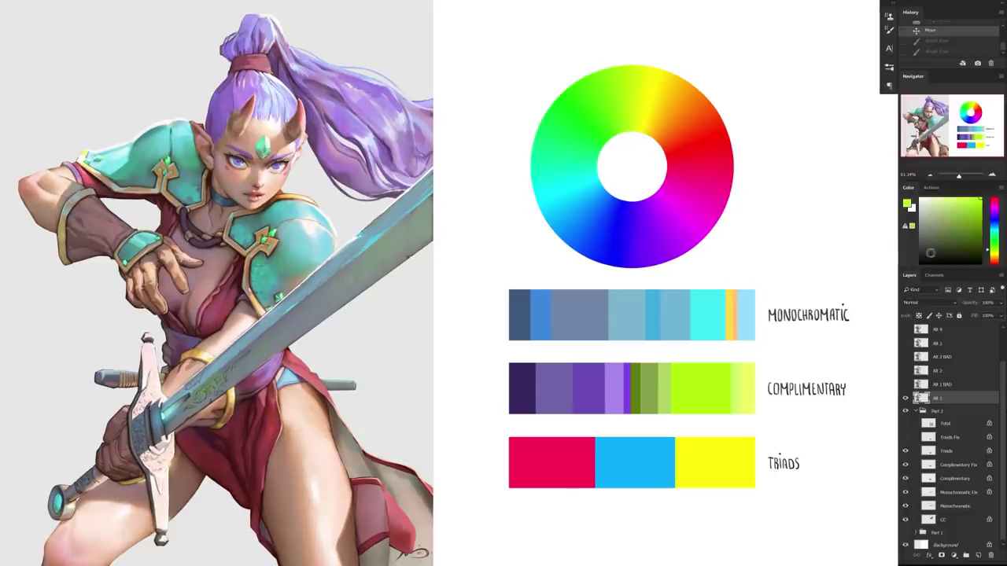
{"action": "left_click_drag", "start_coordinate": [897, 265], "coordinate": [925, 305]}
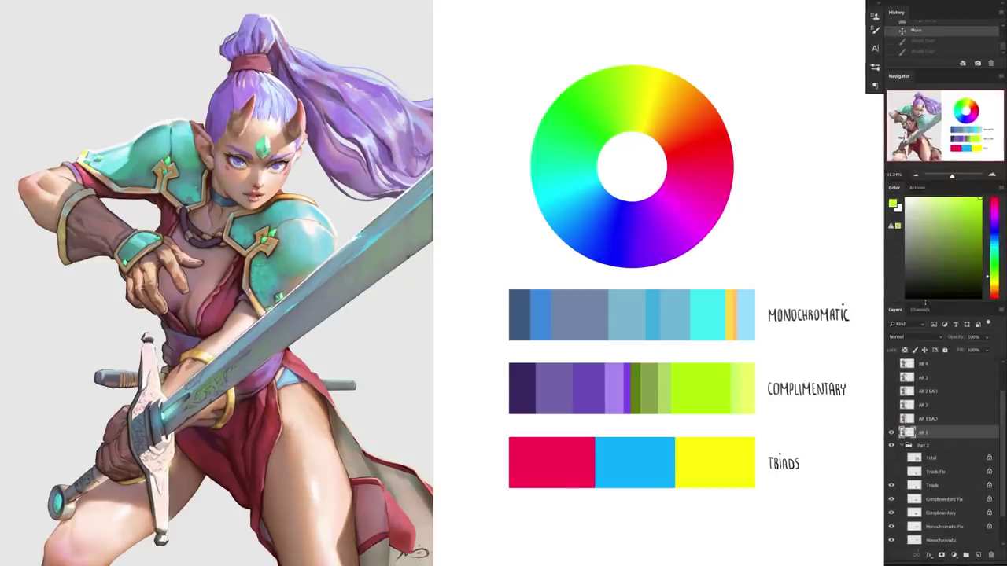
{"action": "left_click", "coordinate": [720, 381]}
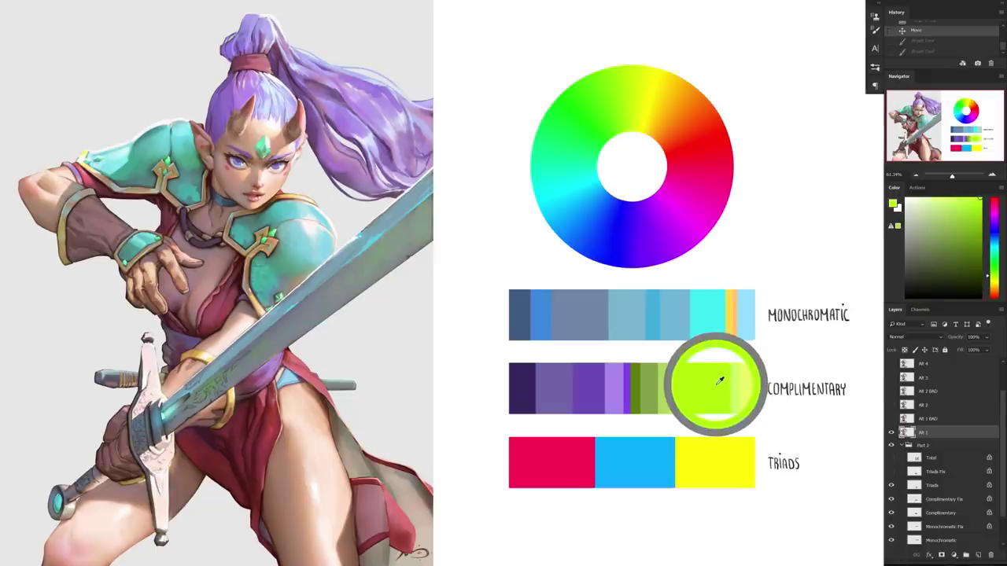
{"action": "left_click_drag", "start_coordinate": [720, 381], "coordinate": [710, 446]}
{"action": "key", "text": "Tab"}
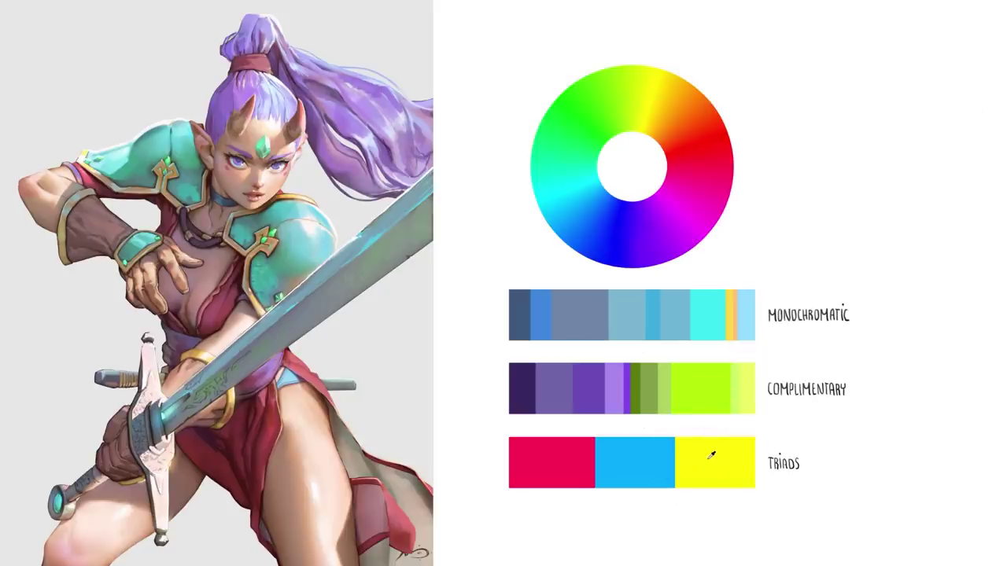
{"action": "mouse_move", "coordinate": [656, 90]}
{"action": "left_mouse_down"}
{"action": "mouse_move", "coordinate": [647, 108]}
{"action": "mouse_move", "coordinate": [649, 95]}
{"action": "left_mouse_up"}
{"action": "mouse_move", "coordinate": [569, 190]}
{"action": "left_mouse_down"}
{"action": "mouse_move", "coordinate": [563, 180]}
{"action": "mouse_move", "coordinate": [565, 194]}
{"action": "left_mouse_up"}
{"action": "key", "text": "ctrl+z"}
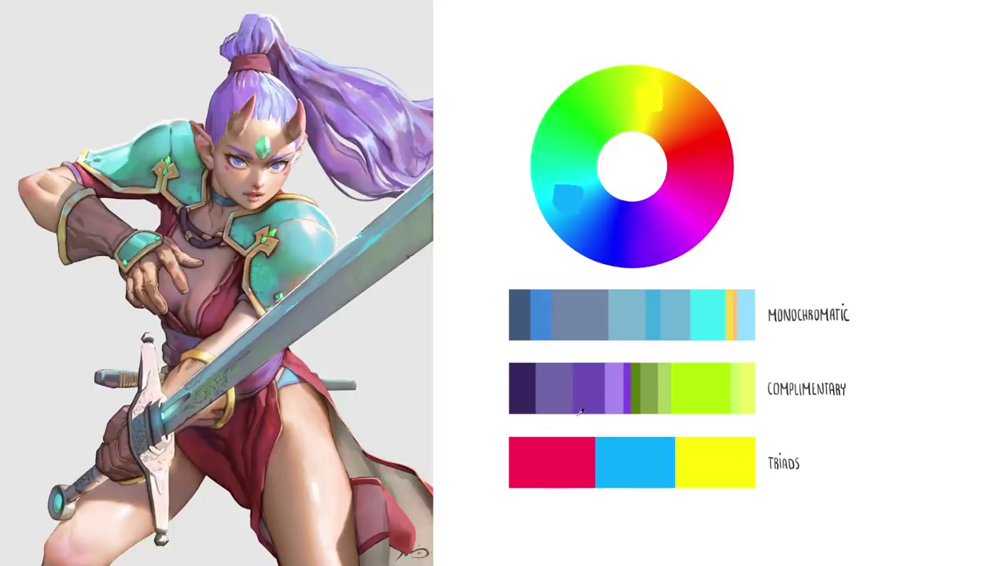
{"action": "left_click_drag", "start_coordinate": [700, 196], "coordinate": [689, 190]}
{"action": "key", "text": "ctrl+z"}
{"action": "key", "text": "ctrl+z"}
{"action": "key", "text": "ctrl+z"}
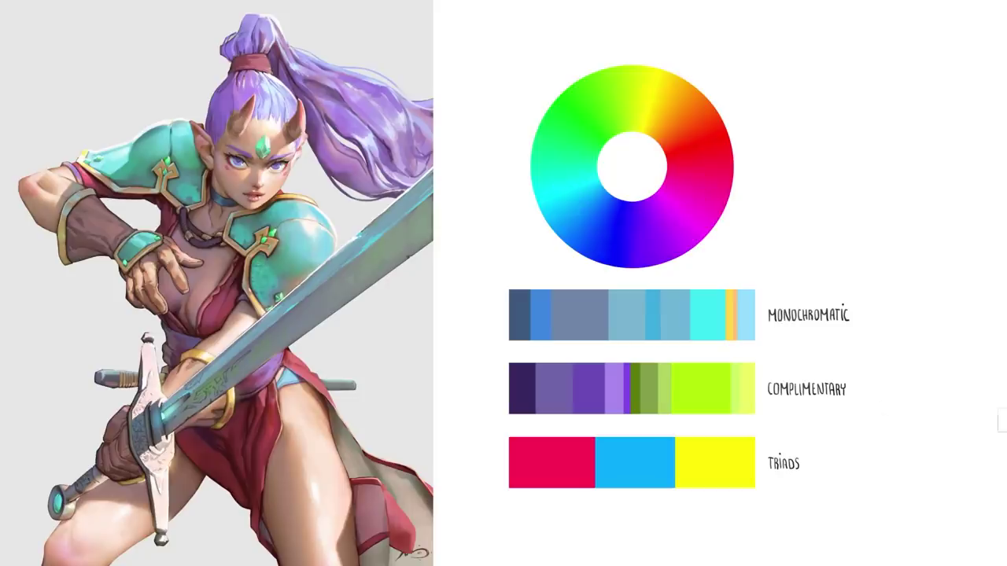
- Show the Triads Fix layer and sample its red swatch with the Eyedropper
{"action": "mouse_move", "coordinate": [1001, 421]}
{"action": "scroll", "coordinate": [957, 442], "scroll_direction": "down", "scroll_amount": 2}
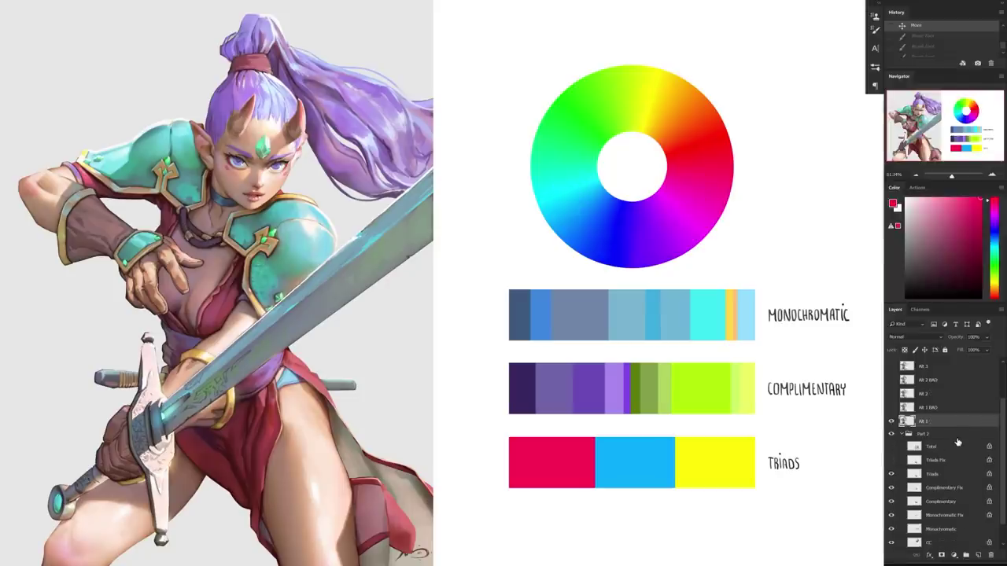
{"action": "scroll", "coordinate": [952, 462], "scroll_direction": "down", "scroll_amount": 1}
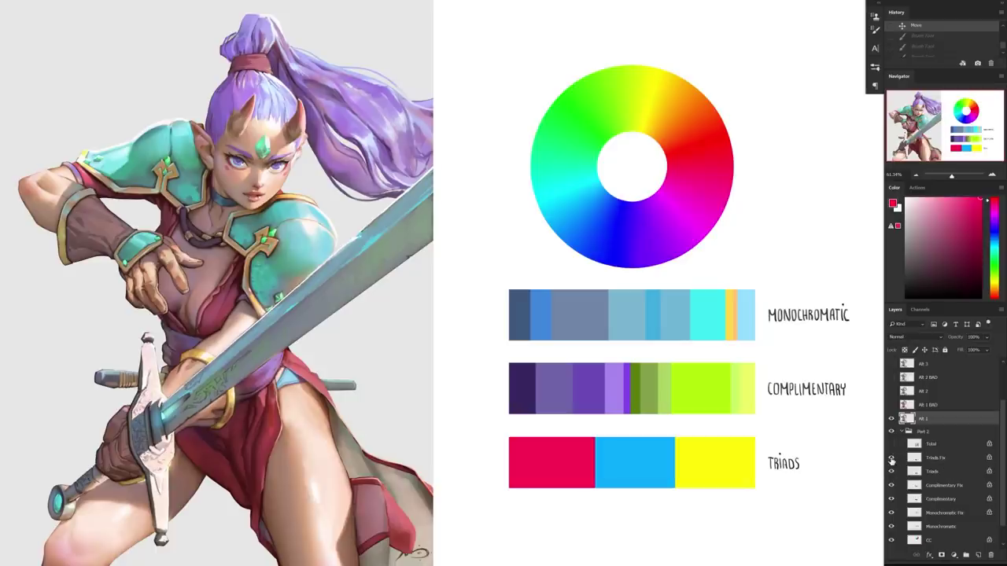
{"action": "left_click", "coordinate": [891, 458]}
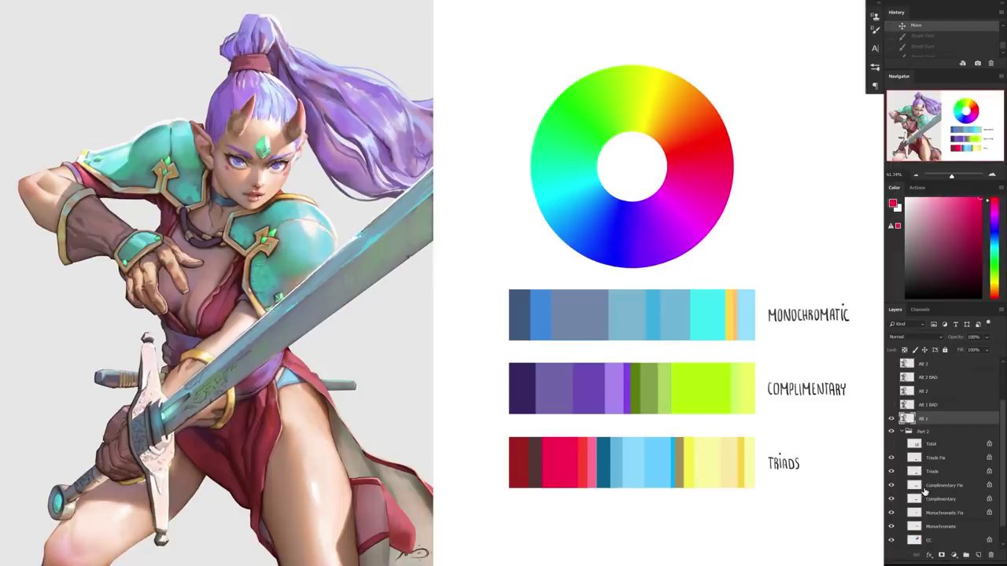
{"action": "left_click_drag", "start_coordinate": [760, 460], "coordinate": [736, 464]}
{"action": "key", "text": "Tab"}
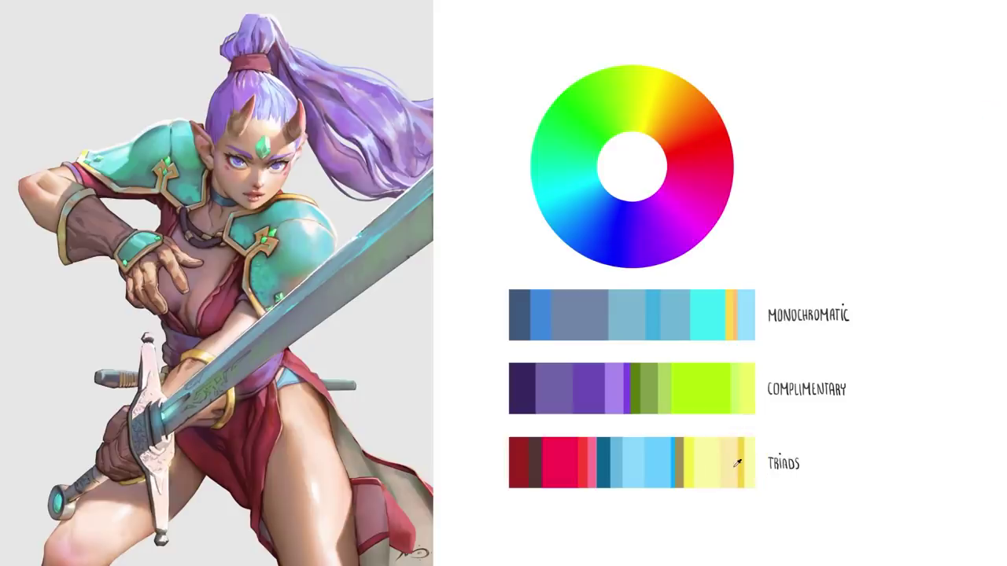
{"action": "key", "text": "Tab"}
- Hide the cc colour wheel and drag the Total swatch group up to stack both palette sets
{"action": "left_click", "coordinate": [891, 418]}
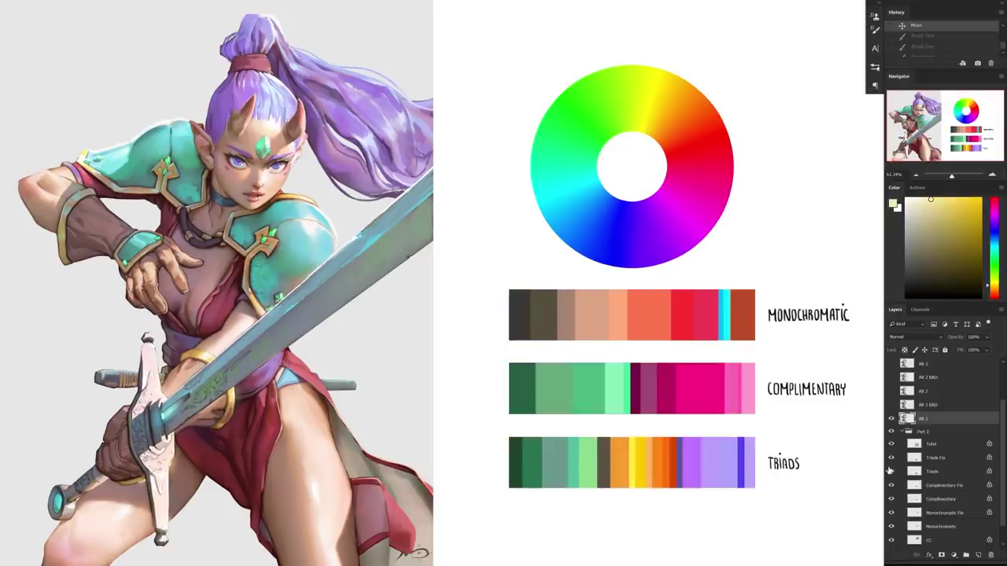
{"action": "left_click", "coordinate": [892, 541]}
{"action": "left_click", "coordinate": [927, 445]}
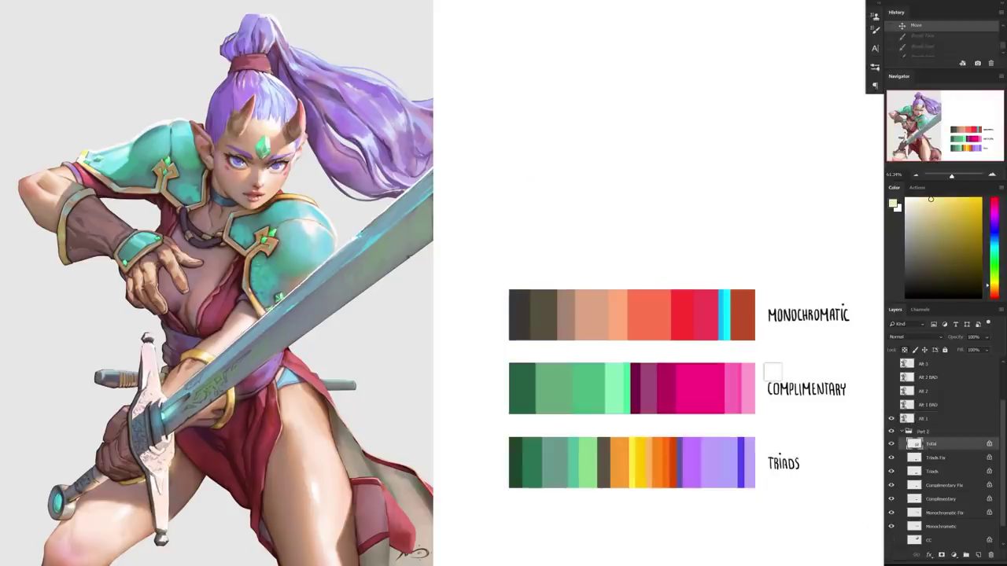
{"action": "key", "text": "Tab"}
{"action": "left_click_drag", "start_coordinate": [712, 331], "coordinate": [716, 107]}
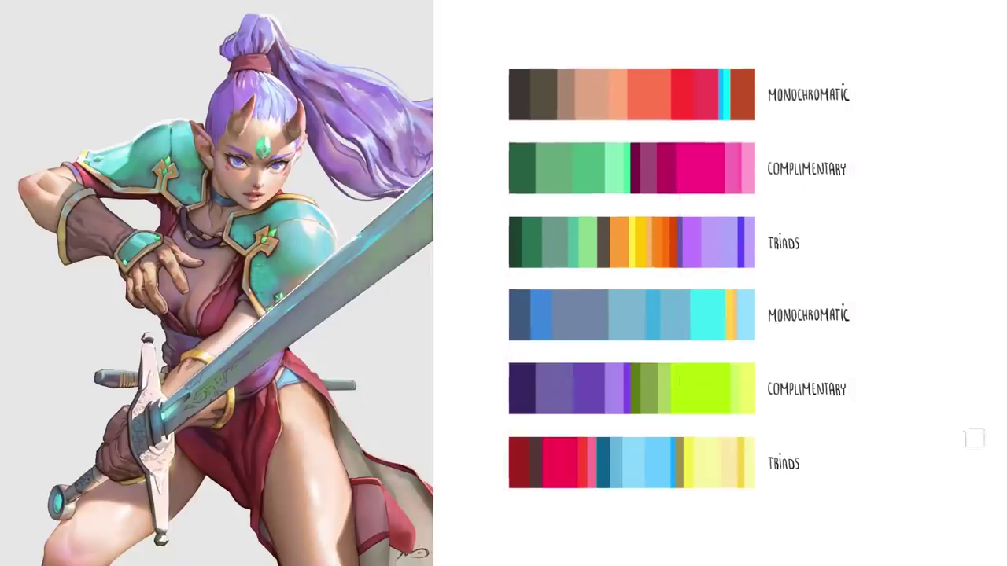
{"action": "mouse_move", "coordinate": [1003, 441]}
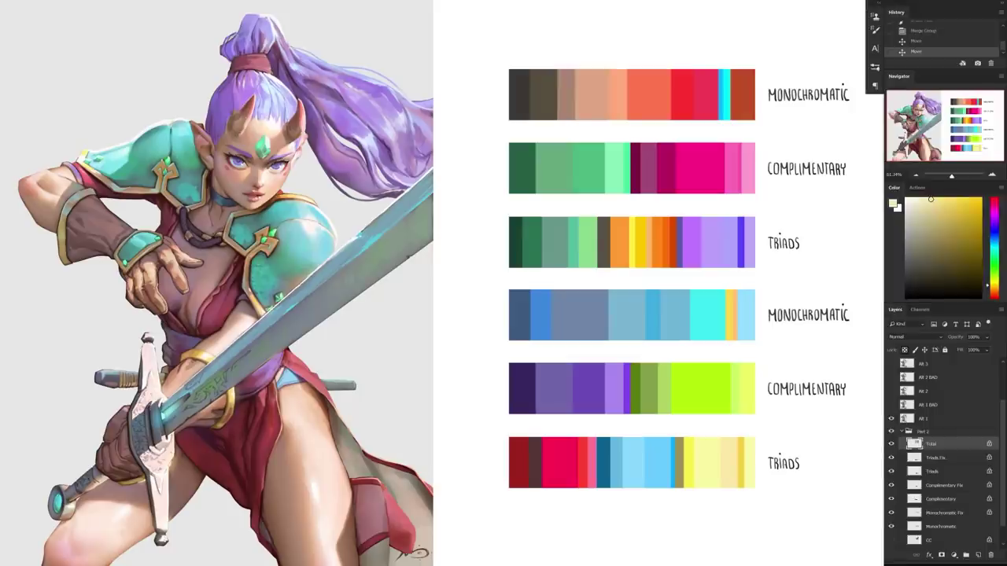